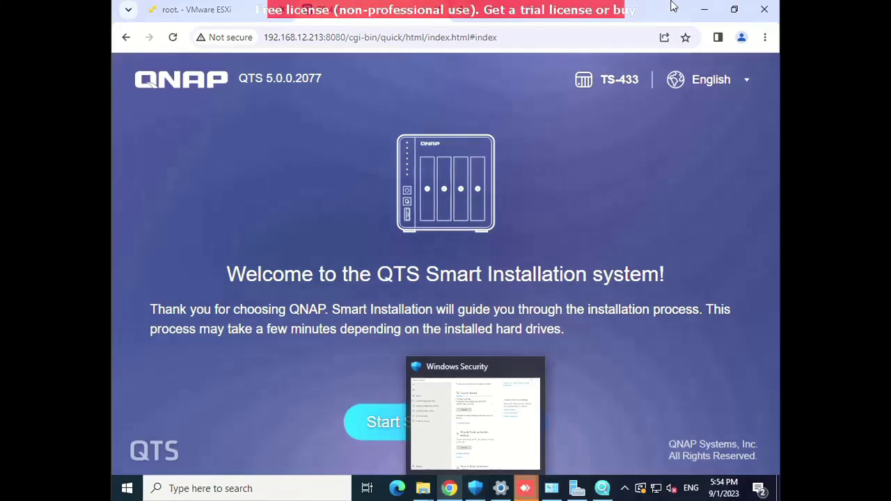
# Minimize Chrome to show Qfinder Pro listing the TS-433 NAS6B6EEF at 192.168.12.213.
pyautogui.click(705, 9)
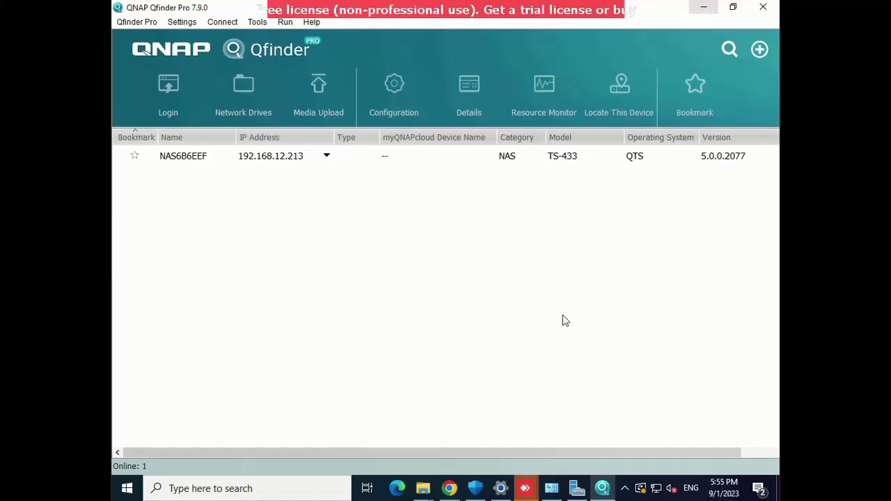
pyautogui.moveTo(426, 489)
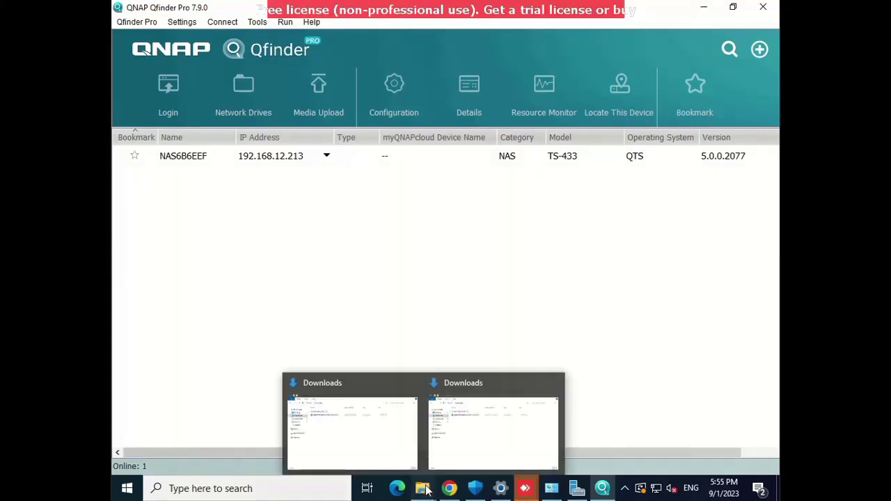
pyautogui.click(489, 450)
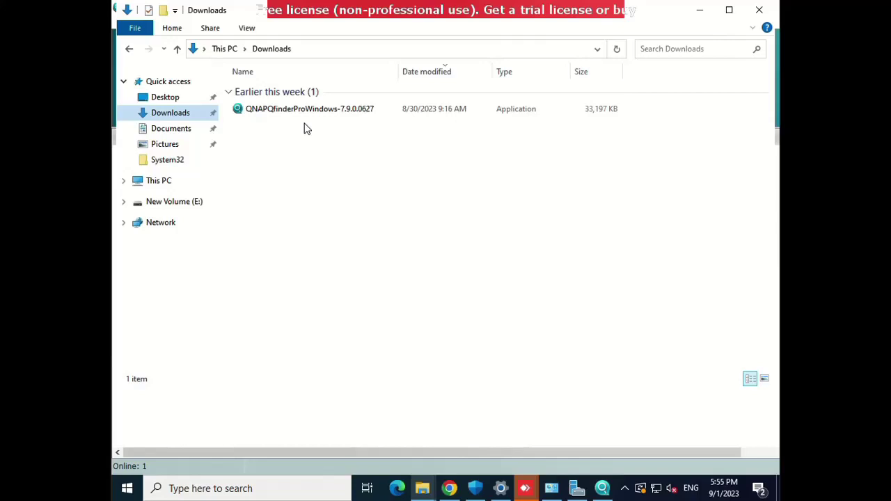
pyautogui.click(602, 489)
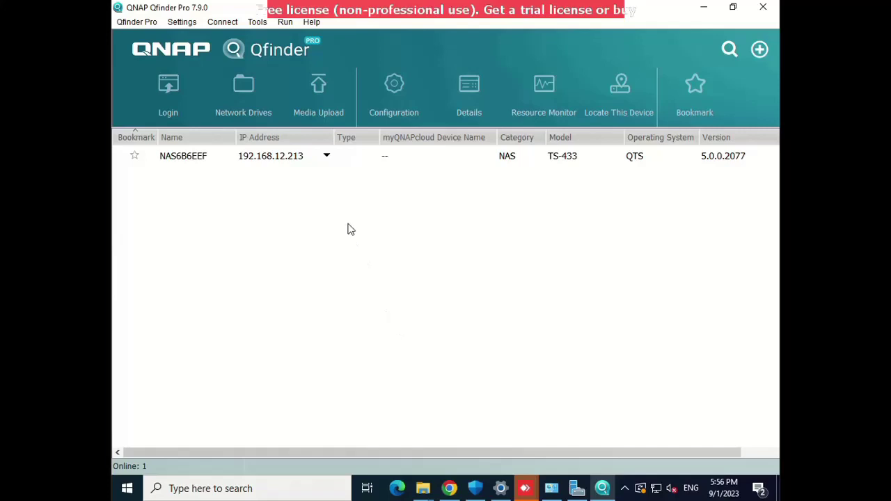
# Bring Chrome back with the QTS Smart Installation welcome page for 192.168.12.213:8080.
pyautogui.click(456, 491)
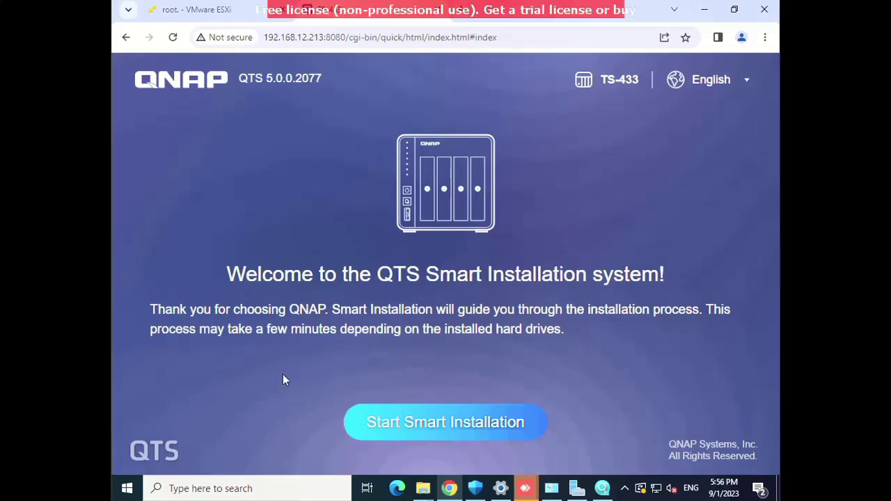
# Start Smart Installation and keep the current firmware 5.0.0.2077.
pyautogui.click(390, 426)
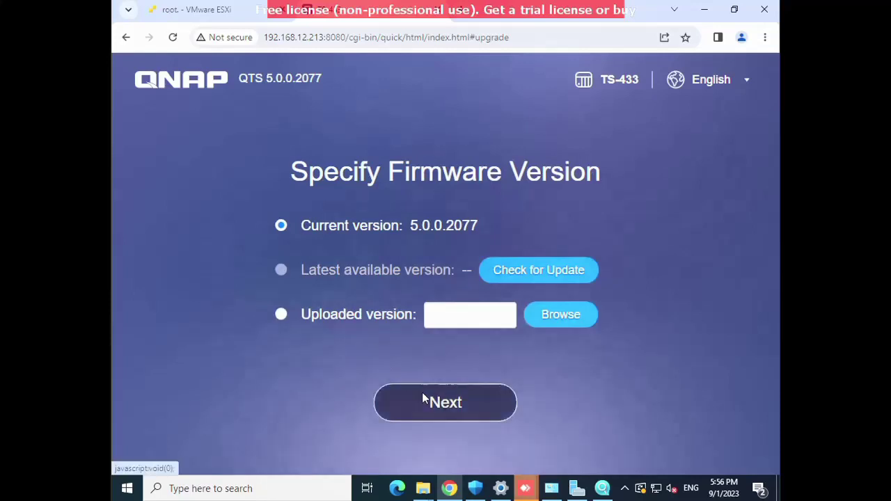
pyautogui.click(433, 412)
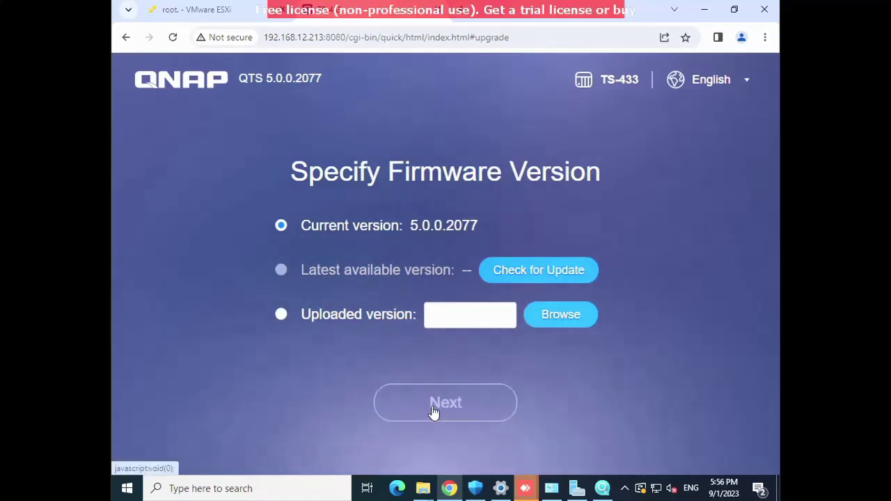
pyautogui.click(433, 412)
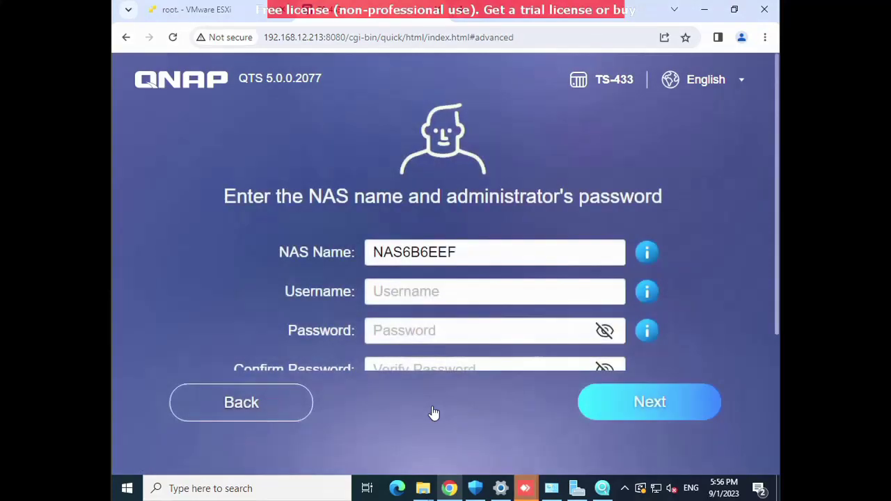
# Rename the NAS to QNAP and enter admin as the administrator username.
pyautogui.doubleClick(405, 255)
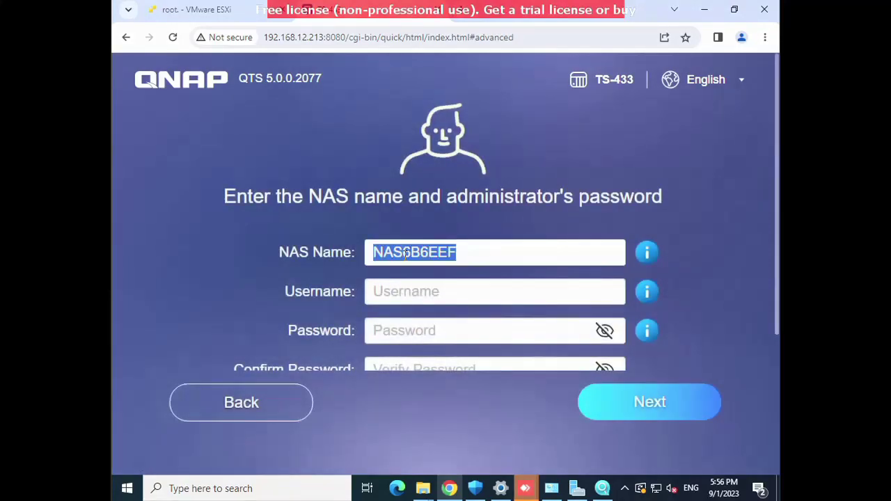
pyautogui.write('QNAP')
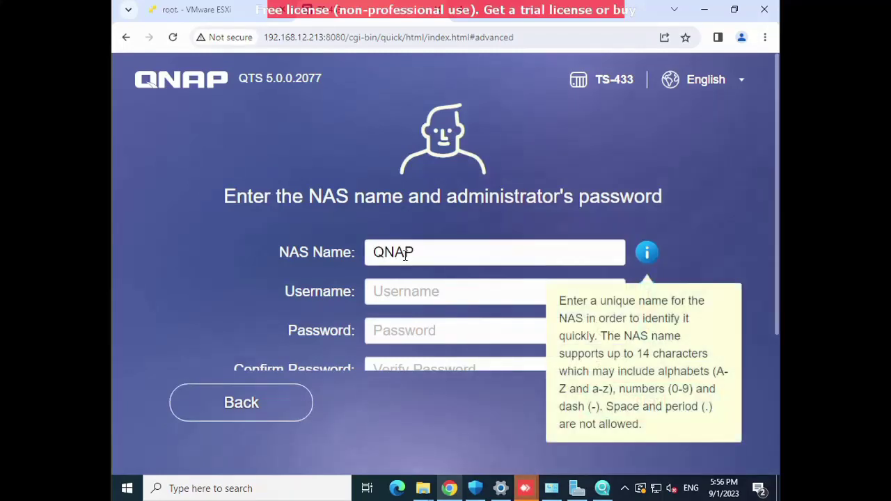
pyautogui.press('Tab')
pyautogui.click(392, 285)
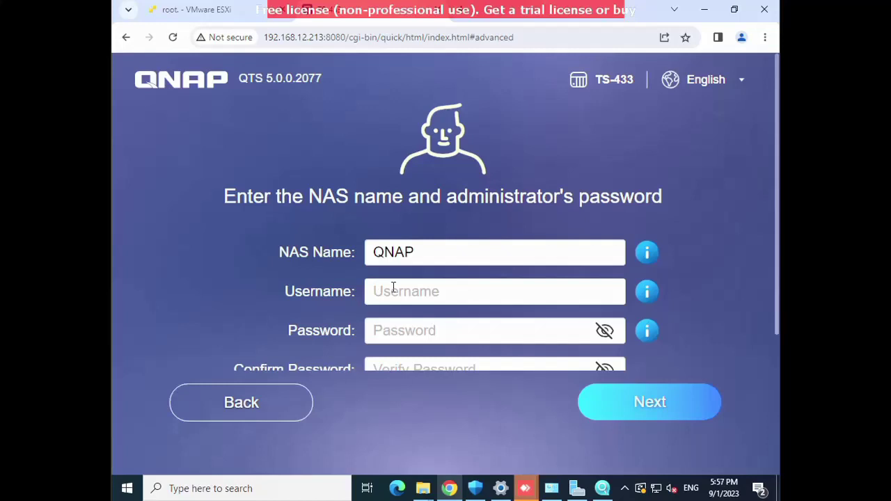
pyautogui.write('admin')
pyautogui.press('Tab')
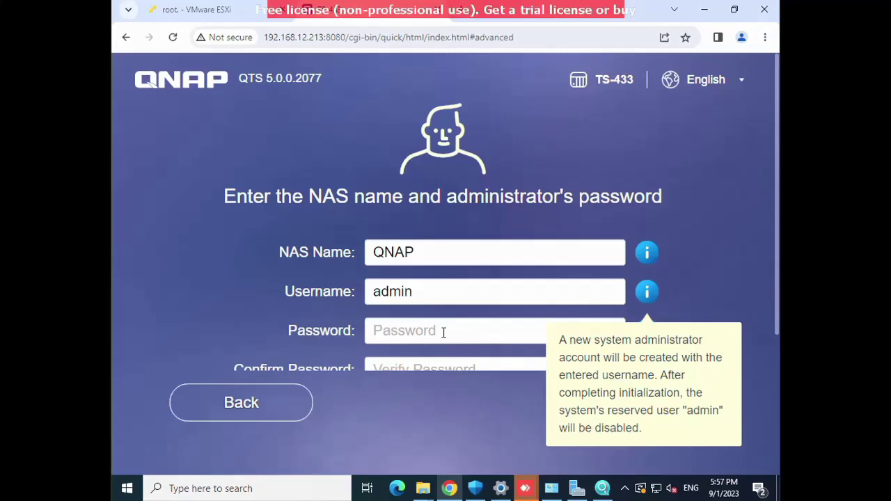
# Enter the administrator password, redoing a mistyped entry, and confirm it.
pyautogui.click(443, 332)
pyautogui.write('a')
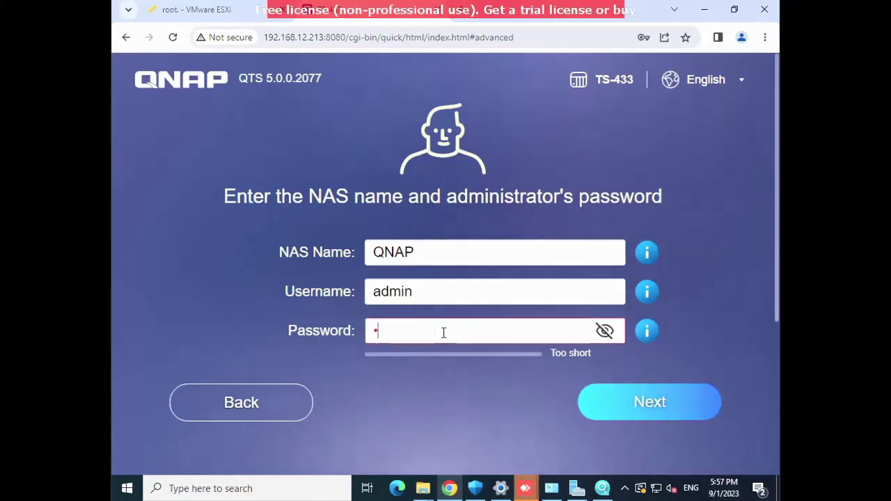
pyautogui.write('********')
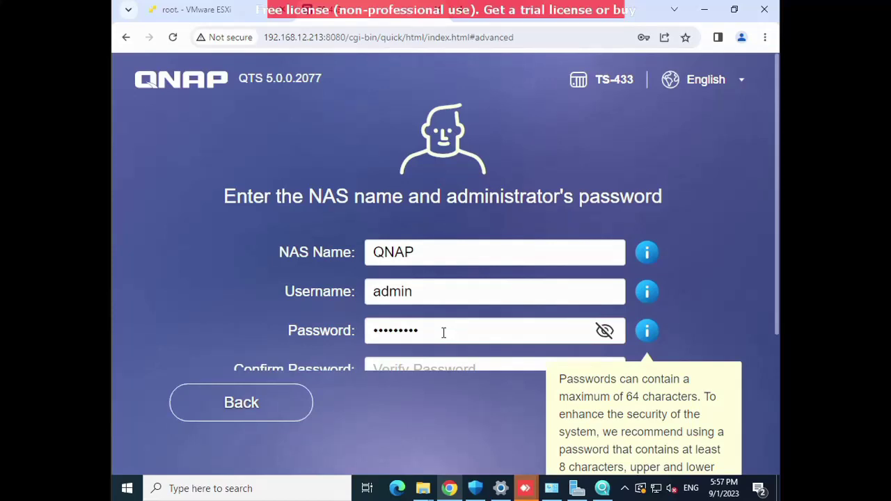
pyautogui.doubleClick(403, 332)
pyautogui.press('BackSpace')
pyautogui.write('••••••')
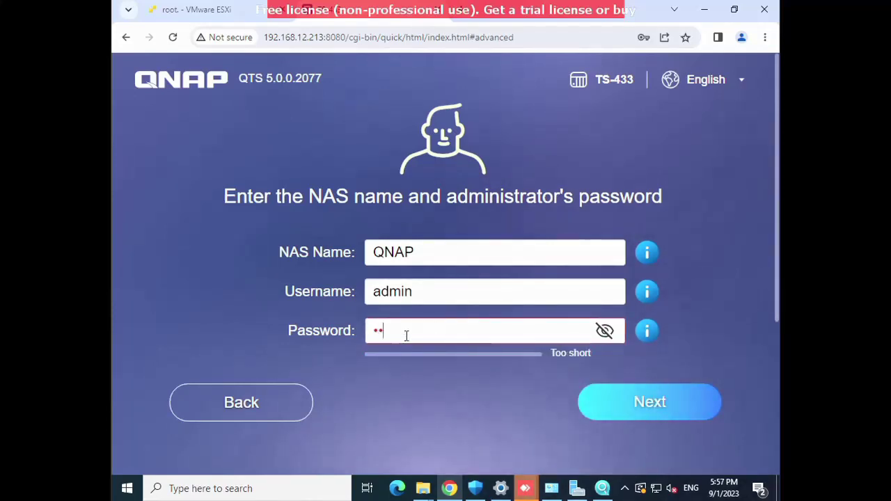
pyautogui.write('•••')
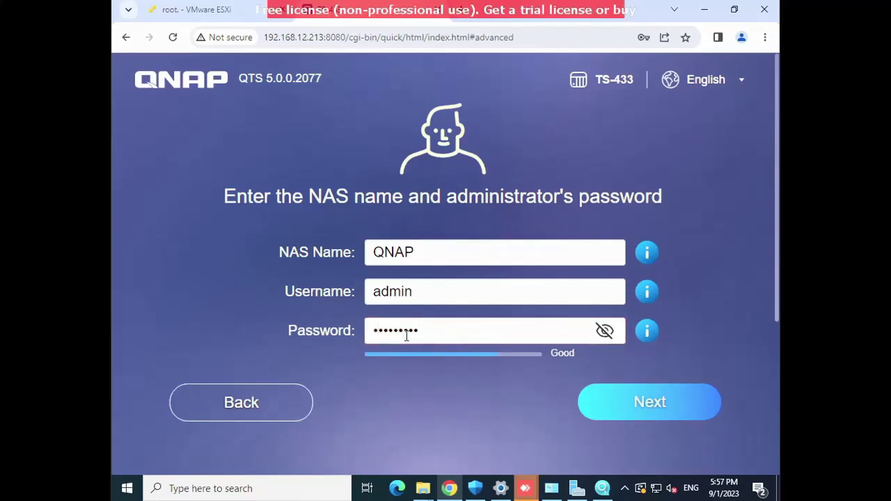
pyautogui.click(401, 368)
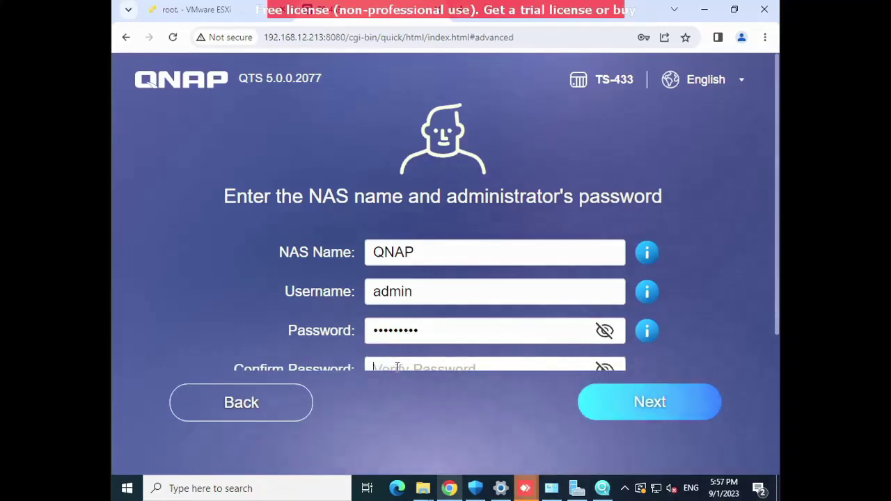
pyautogui.write('•••••••••')
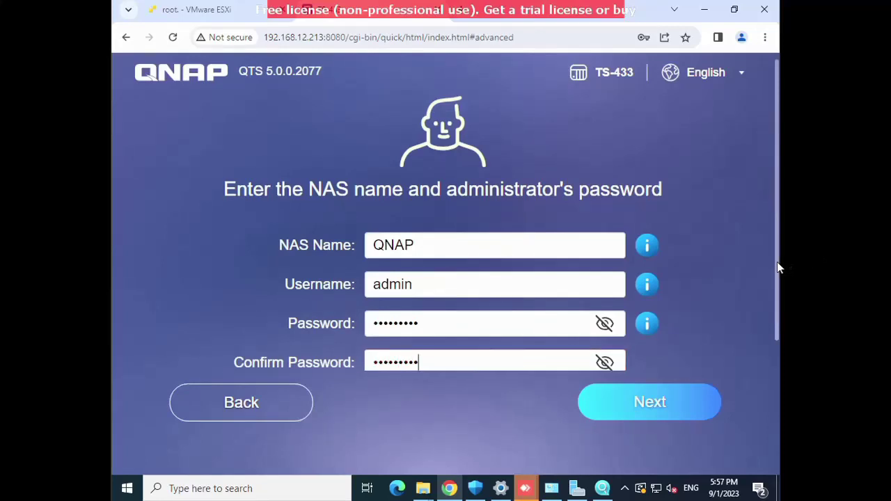
pyautogui.moveTo(777, 262); pyautogui.dragTo(774, 312)
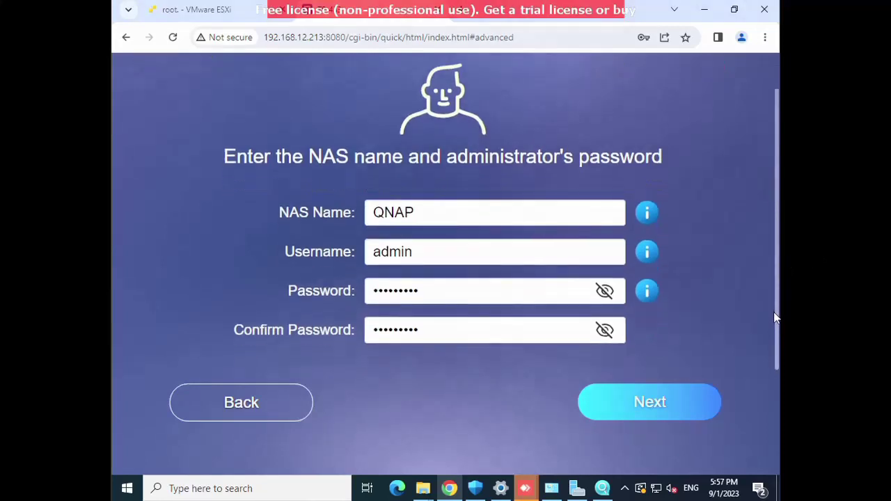
# Submit the details, then replace the rejected admin username with a custom username.
pyautogui.click(648, 411)
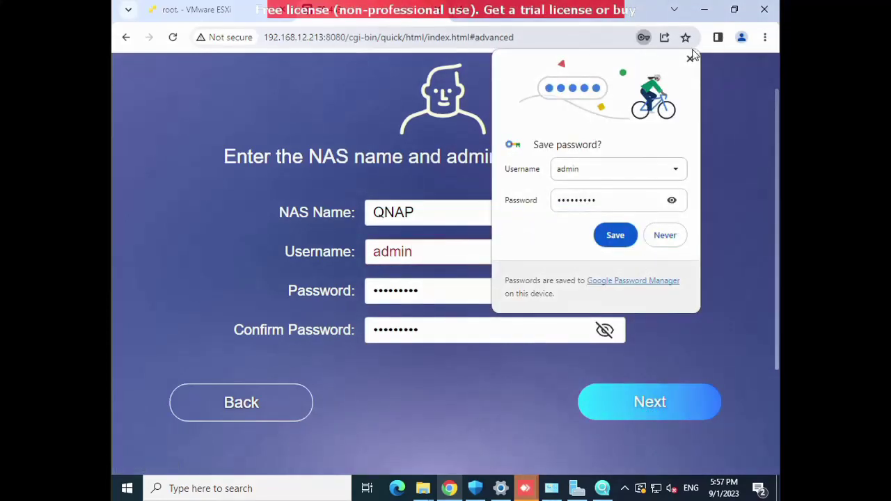
pyautogui.click(690, 59)
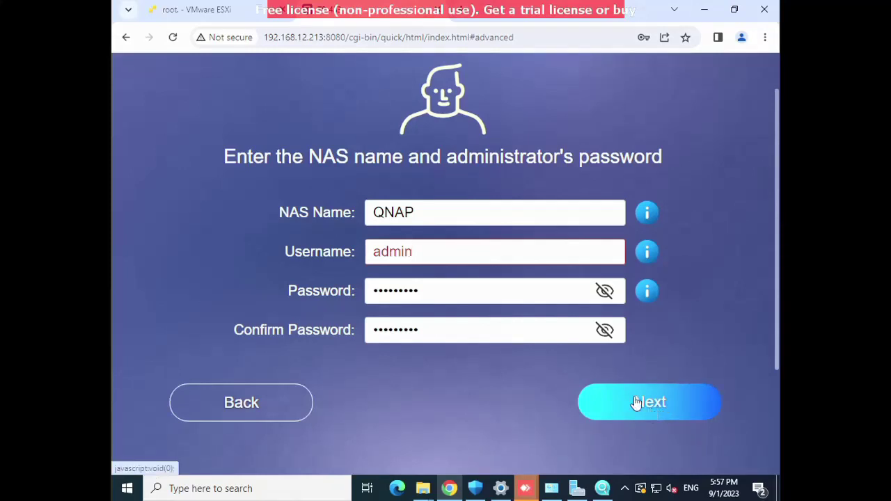
pyautogui.moveTo(411, 253)
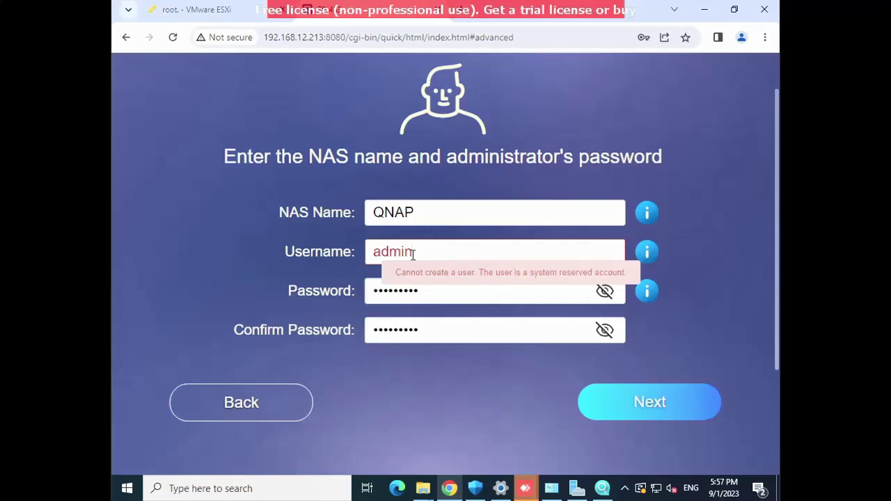
pyautogui.press('BackSpace')
pyautogui.press('BackSpace')
pyautogui.press('BackSpace')
pyautogui.press('BackSpace')
pyautogui.press('BackSpace')
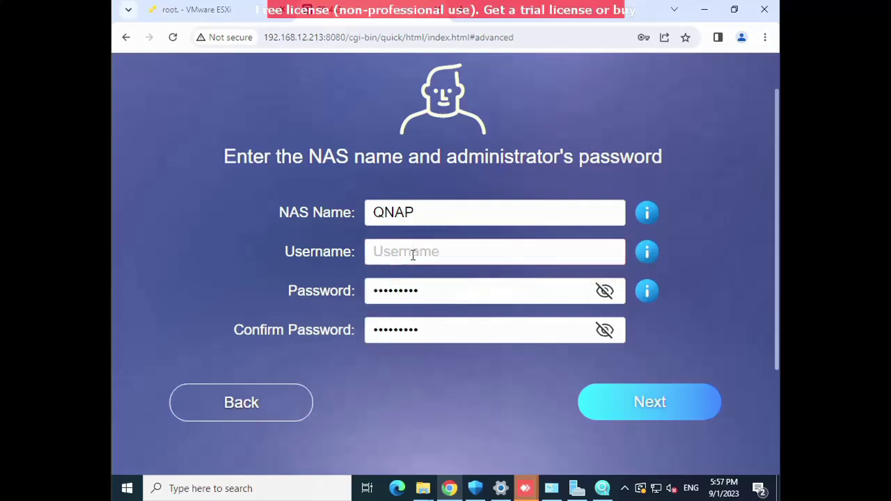
pyautogui.write('shariq')
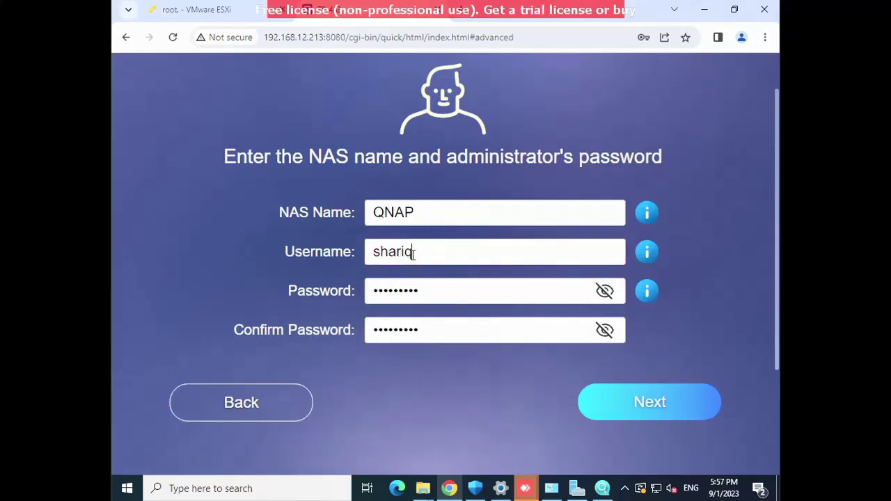
# Submit the corrected account and set the time zone to (GMT+04:00) Abu Dhabi, Muscat.
pyautogui.click(634, 405)
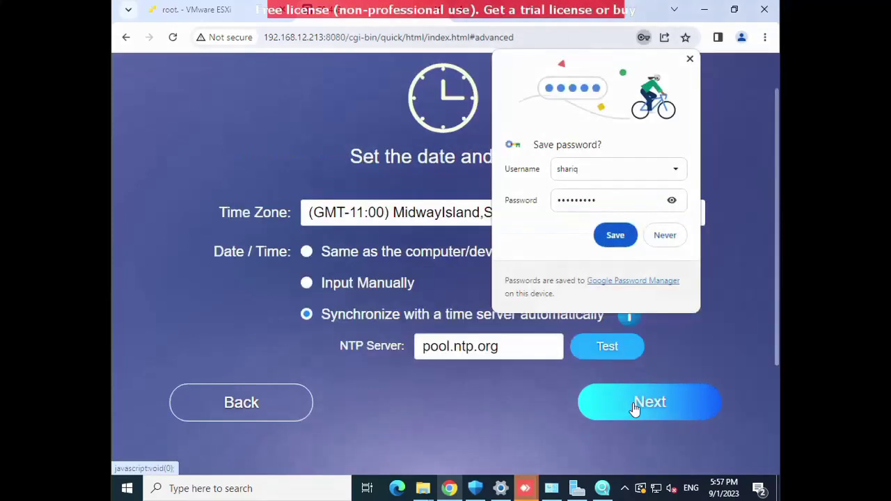
pyautogui.click(690, 59)
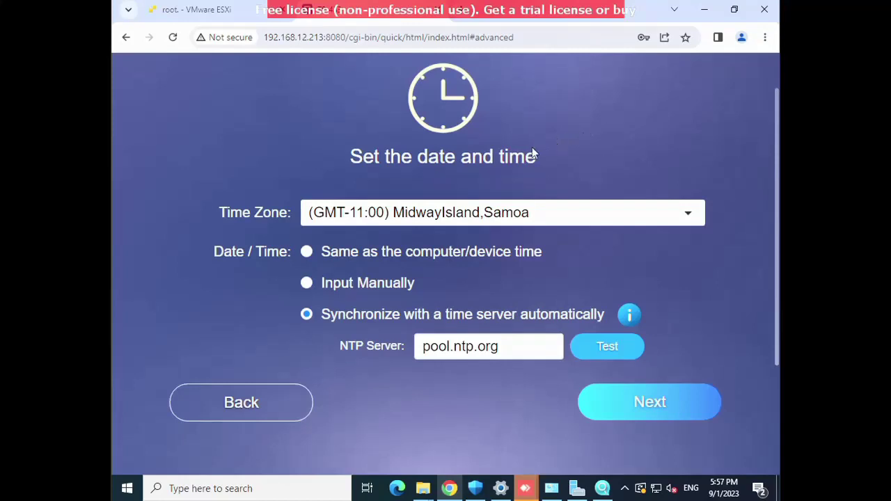
pyautogui.click(453, 219)
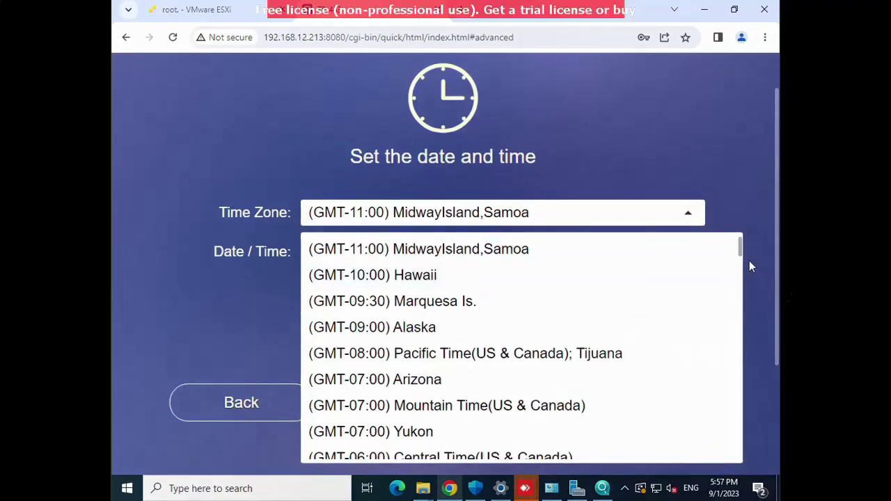
pyautogui.moveTo(740, 247); pyautogui.dragTo(728, 356)
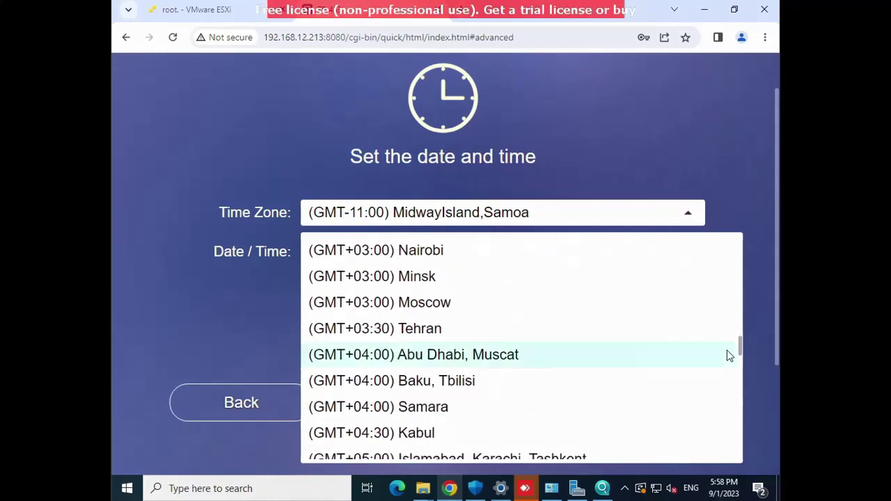
pyautogui.click(460, 356)
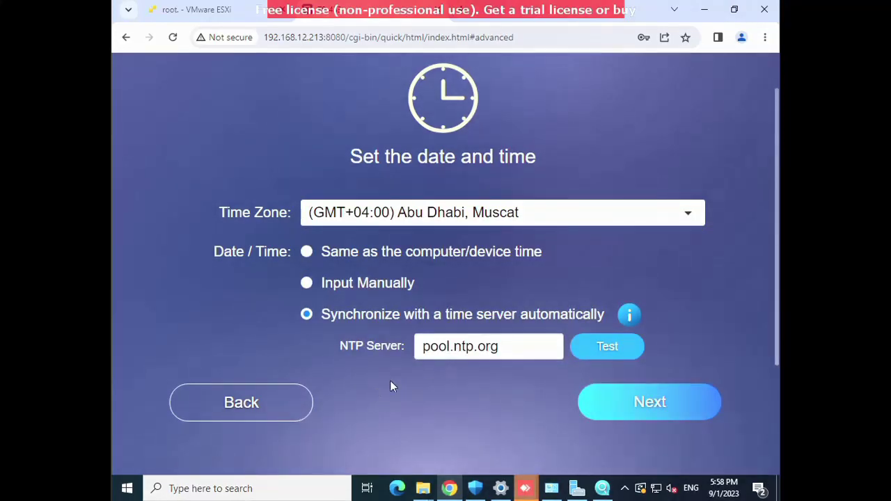
# Set the NTP server to 192.168.12.2 and test the connection.
pyautogui.moveTo(496, 346); pyautogui.dragTo(419, 347)
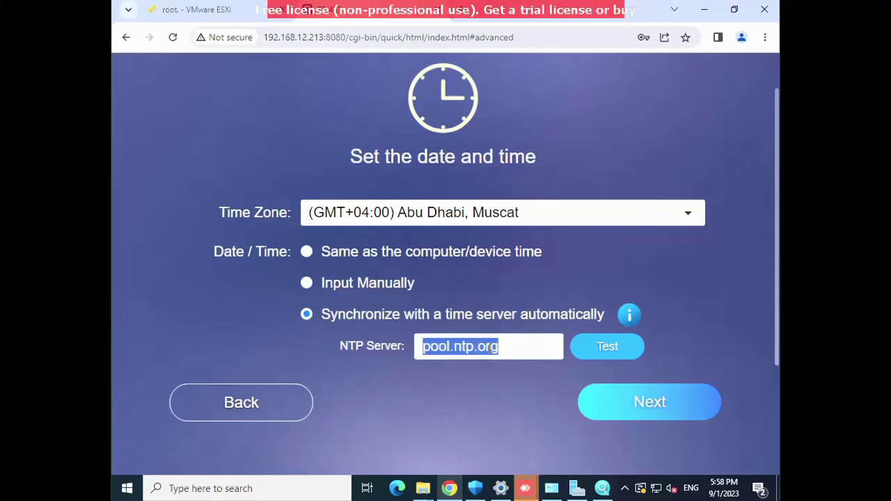
pyautogui.write('192.1')
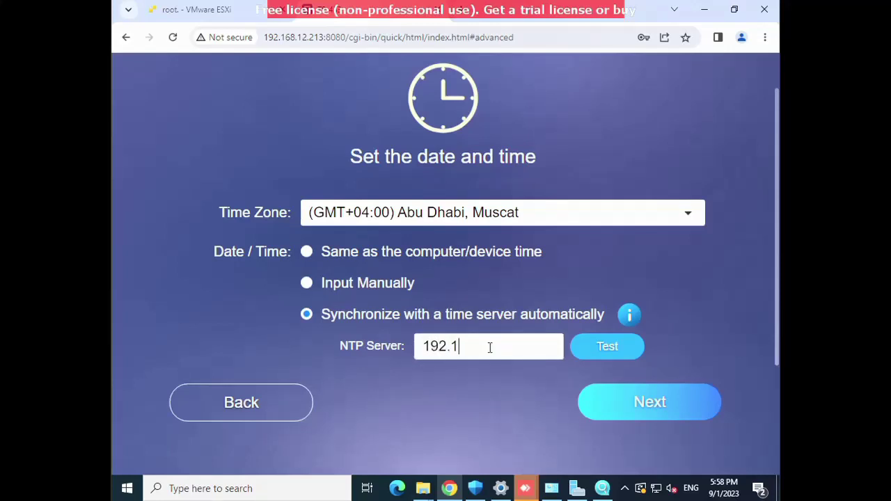
pyautogui.write('68.12.2')
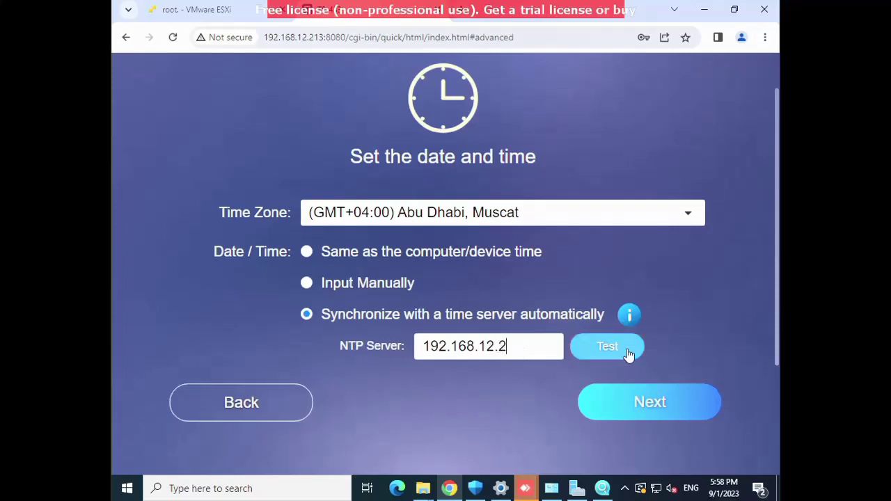
pyautogui.click(603, 349)
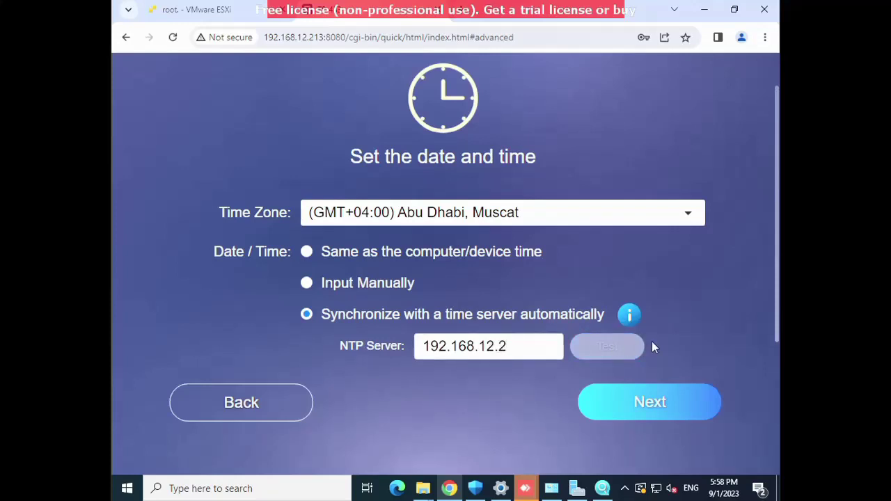
# Switch the network settings to a static IP address of 192.168.12.19.
pyautogui.click(639, 418)
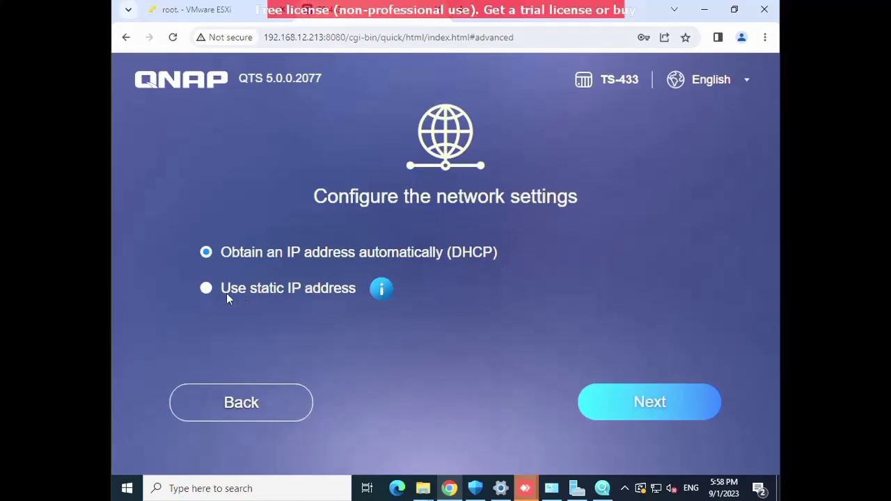
pyautogui.click(206, 289)
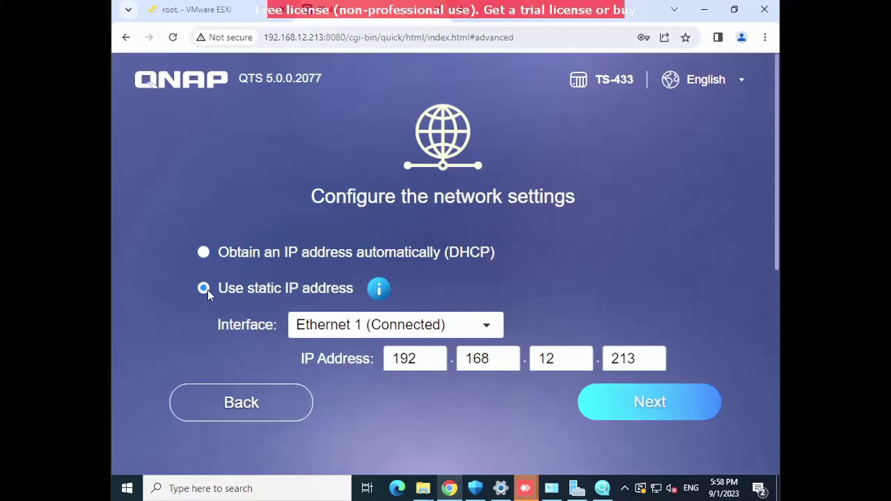
pyautogui.doubleClick(618, 358)
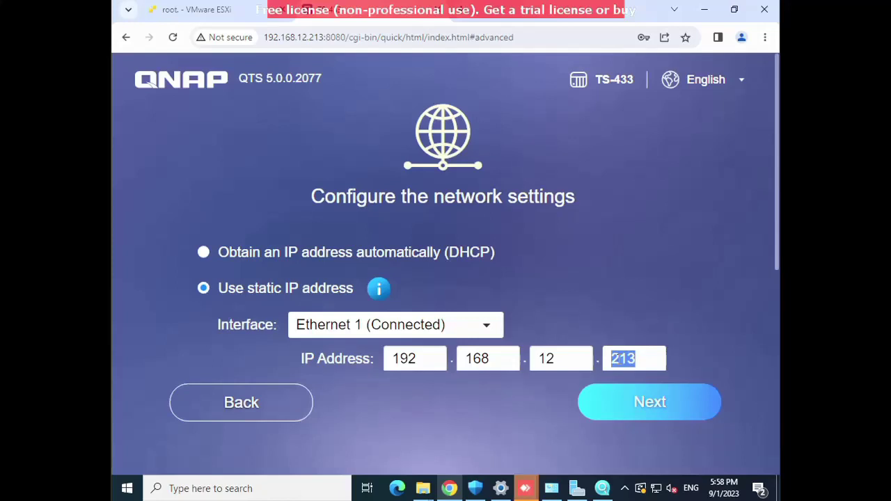
pyautogui.write('19')
pyautogui.moveTo(778, 240); pyautogui.dragTo(778, 344)
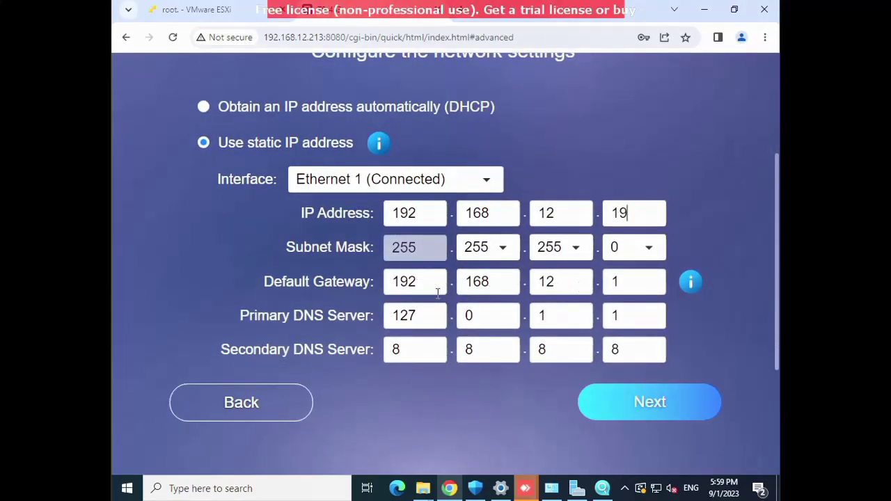
# Enter 192.168.12.2 as the Primary DNS server.
pyautogui.doubleClick(390, 316)
pyautogui.write('192')
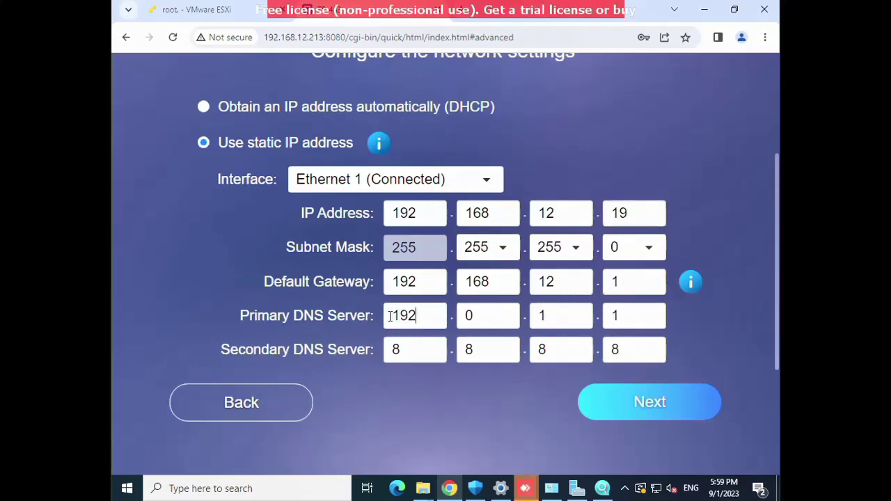
pyautogui.press('Tab')
pyautogui.write('168')
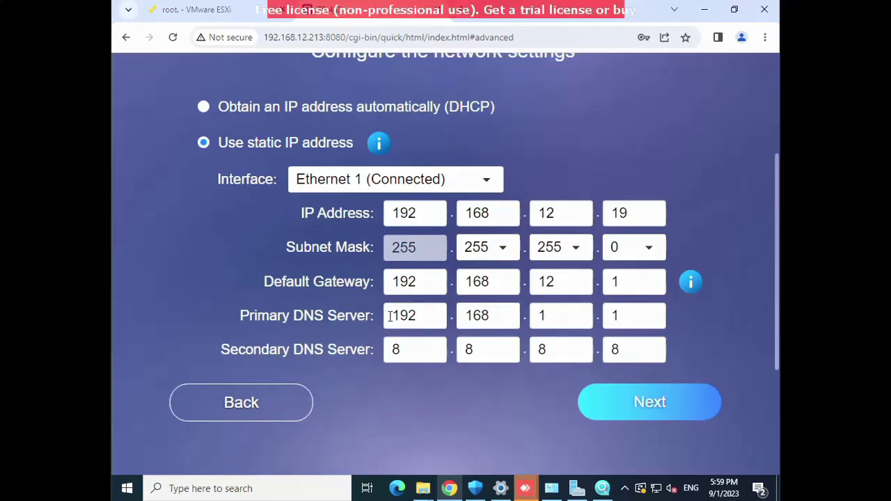
pyautogui.press('Tab')
pyautogui.write('12')
pyautogui.press('Tab')
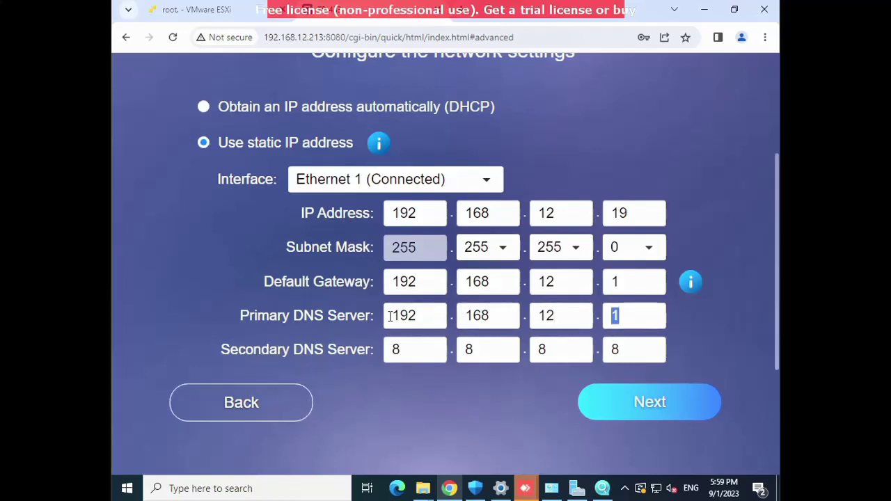
pyautogui.write('2')
# Clear the old Secondary DNS octets, entering 1 in each.
pyautogui.press('Tab')
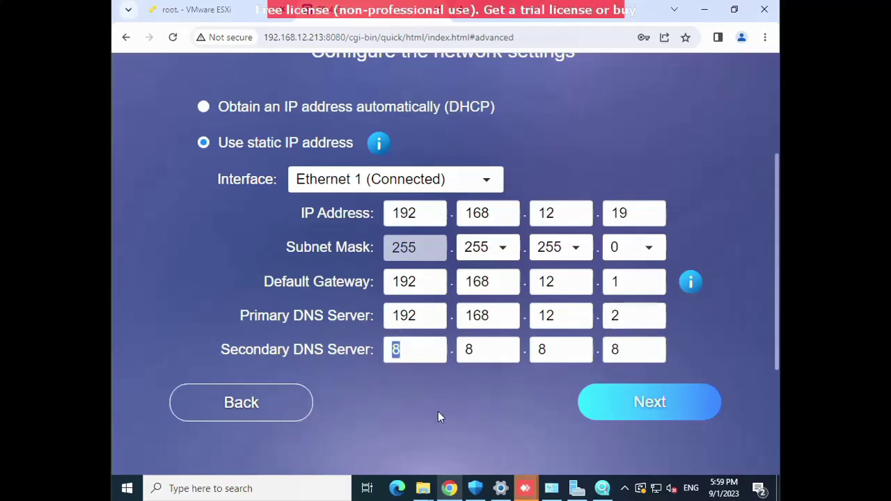
pyautogui.press('BackSpace')
pyautogui.write('1')
pyautogui.press('Tab')
pyautogui.press('BackSpace')
pyautogui.write('1')
pyautogui.press('Tab')
pyautogui.press('BackSpace')
pyautogui.write('1')
pyautogui.press('Tab')
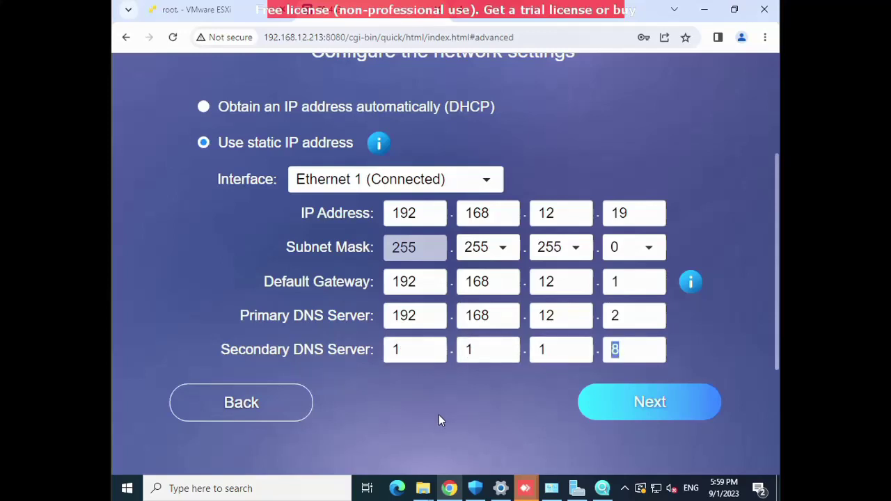
pyautogui.press('BackSpace')
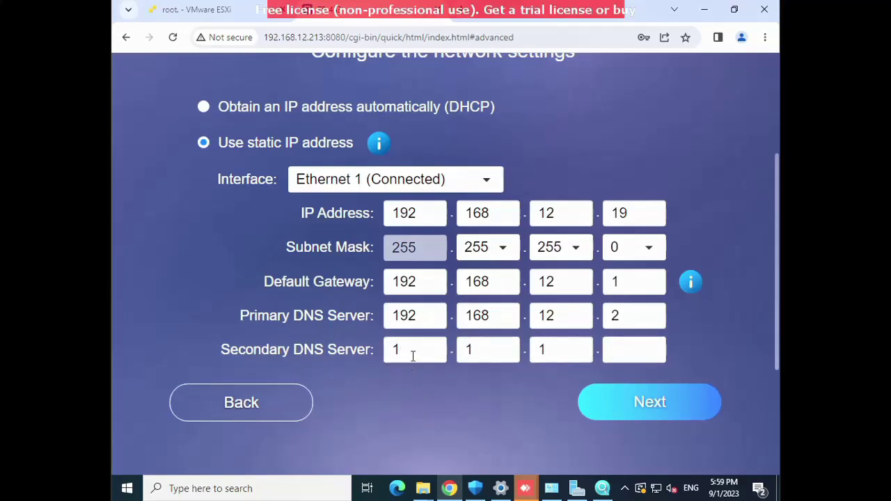
pyautogui.write('1')
# Correct the Secondary DNS to 192.168.12.1 and continue to the Summary page.
pyautogui.doubleClick(413, 356)
pyautogui.write('8')
pyautogui.press('Tab')
pyautogui.doubleClick(413, 356)
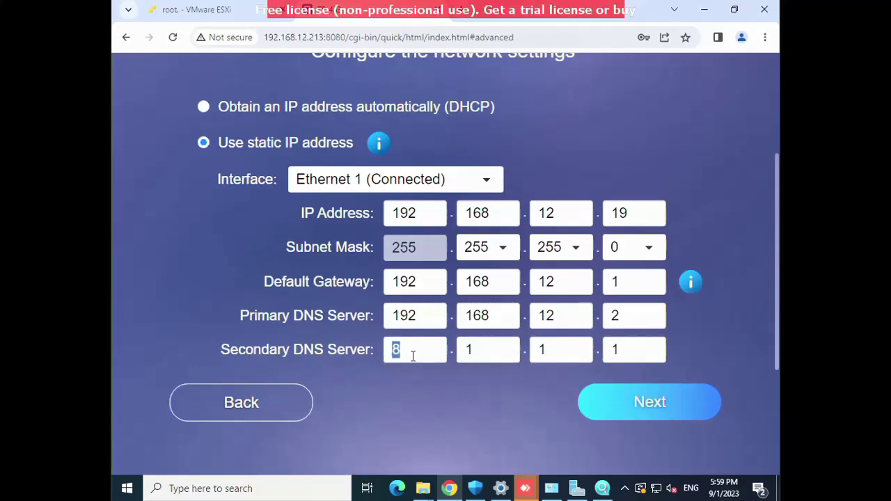
pyautogui.write('192')
pyautogui.press('Tab')
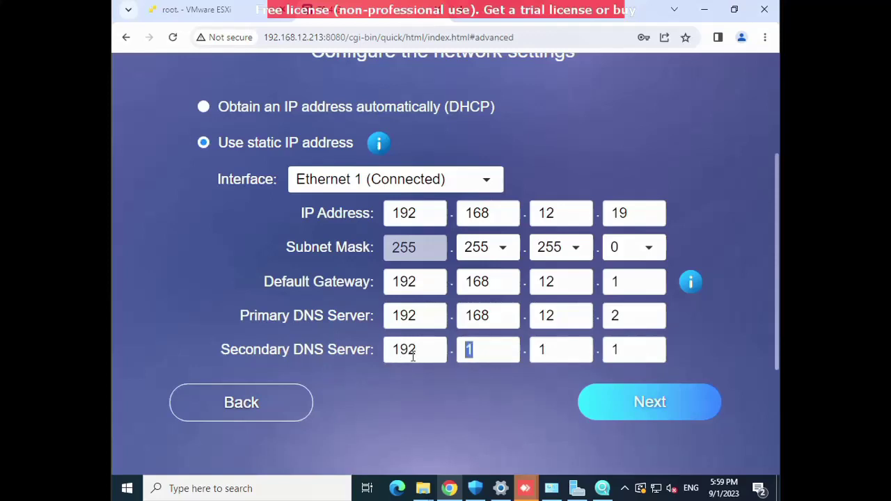
pyautogui.write('192')
pyautogui.press('Tab')
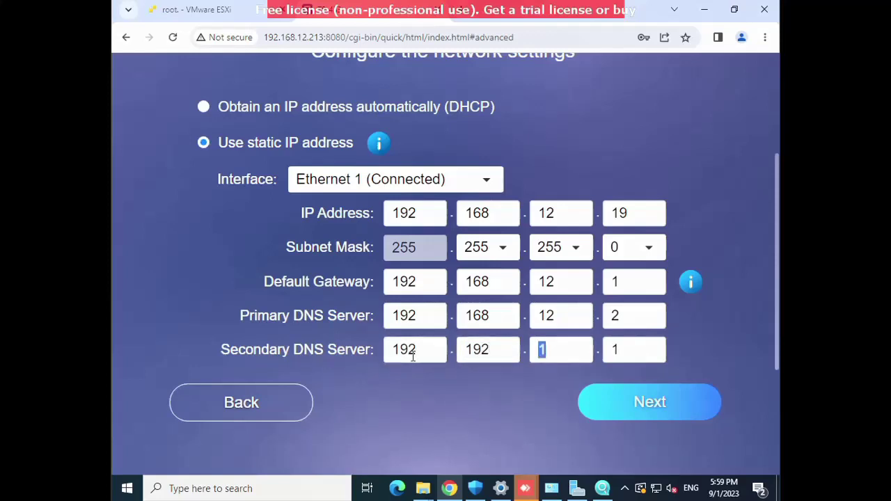
pyautogui.write('168')
pyautogui.press('Tab')
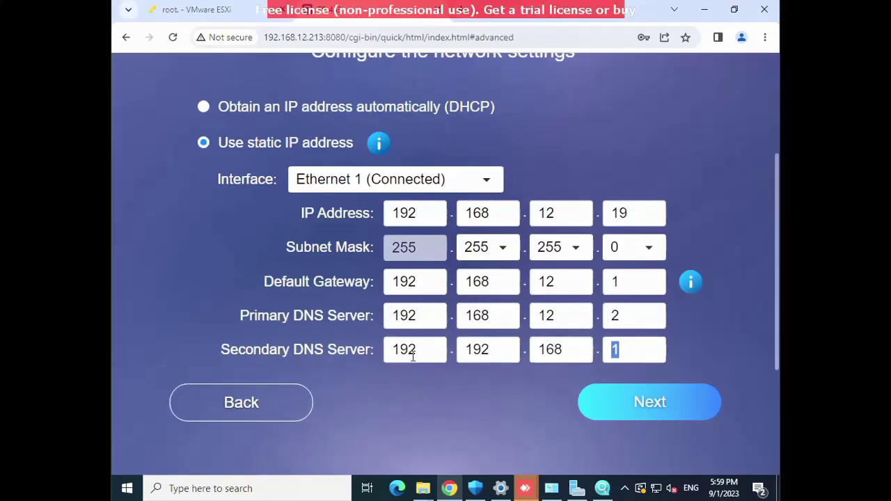
pyautogui.doubleClick(550, 350)
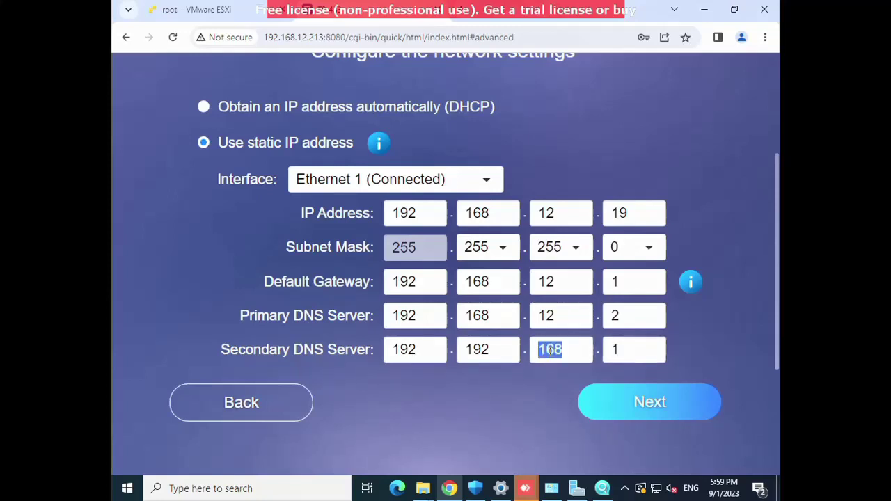
pyautogui.write('12')
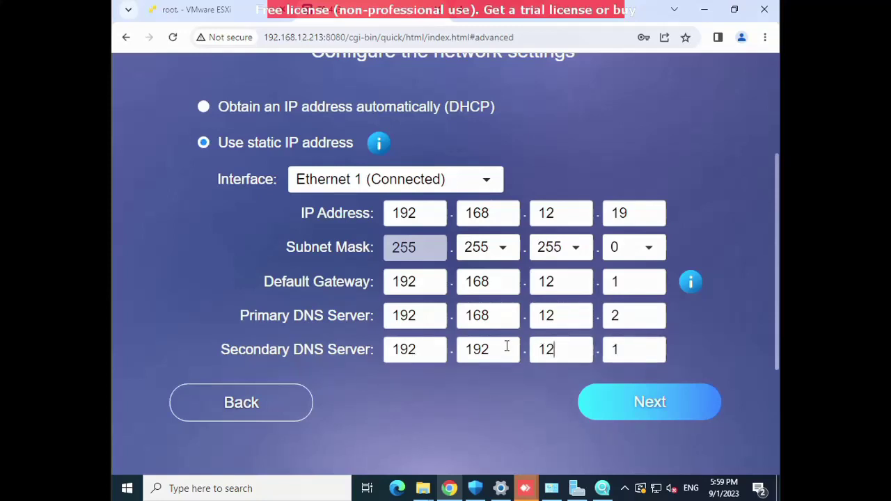
pyautogui.doubleClick(507, 347)
pyautogui.write('168')
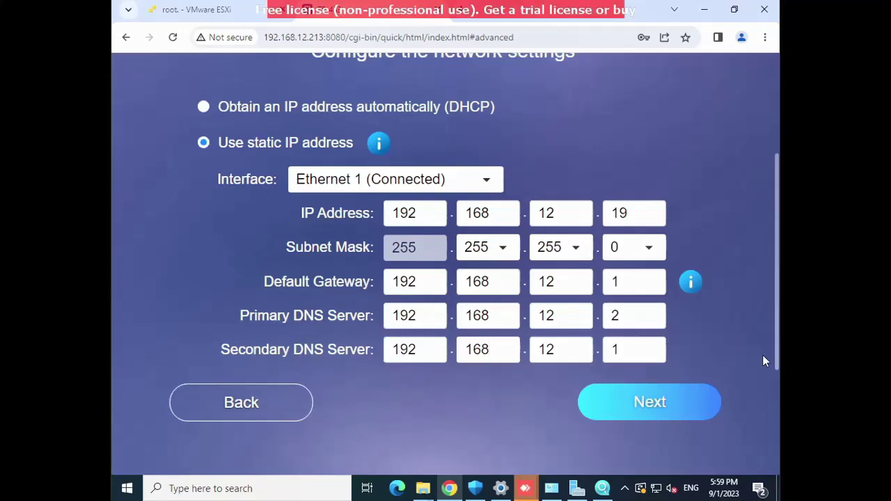
pyautogui.click(679, 417)
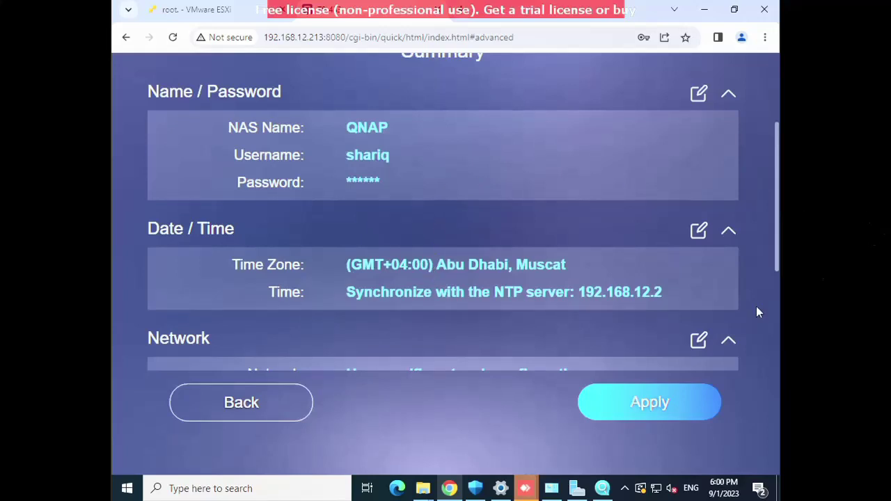
# Scroll the Summary to review static IP 192.168.12.19, gateway 192.168.12.1 and both DNS servers.
pyautogui.moveTo(777, 252); pyautogui.dragTo(777, 381)
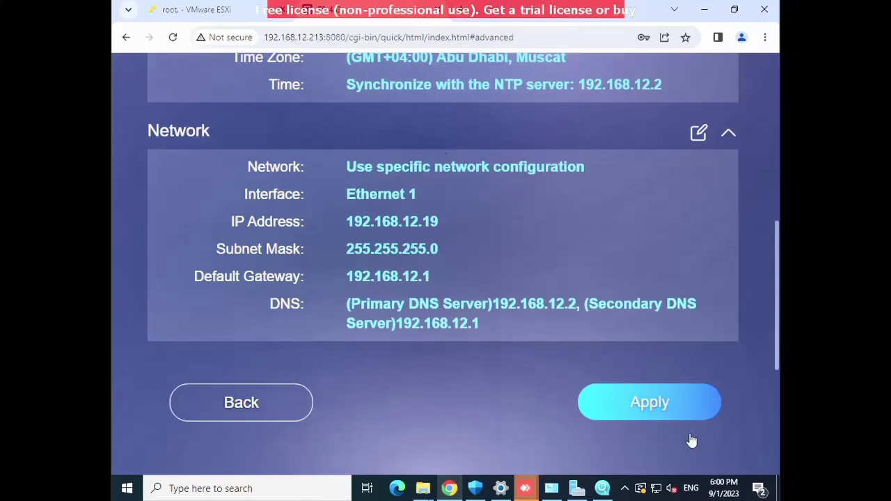
pyautogui.click(647, 404)
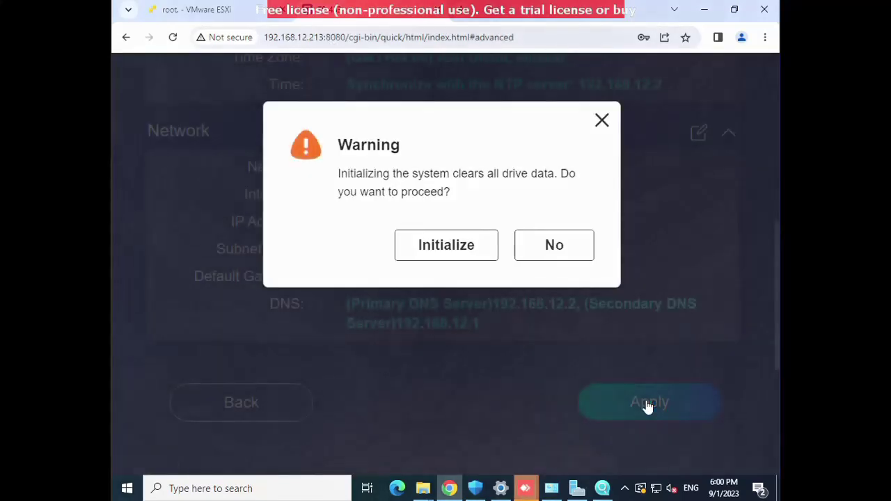
# Accept the warning that drive data will be erased and start initializing the NAS.
pyautogui.click(423, 250)
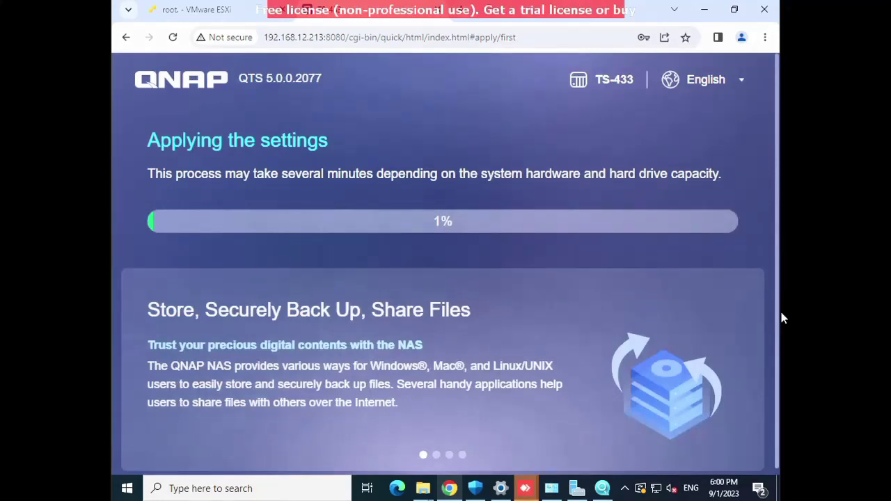
pyautogui.moveTo(418, 9)
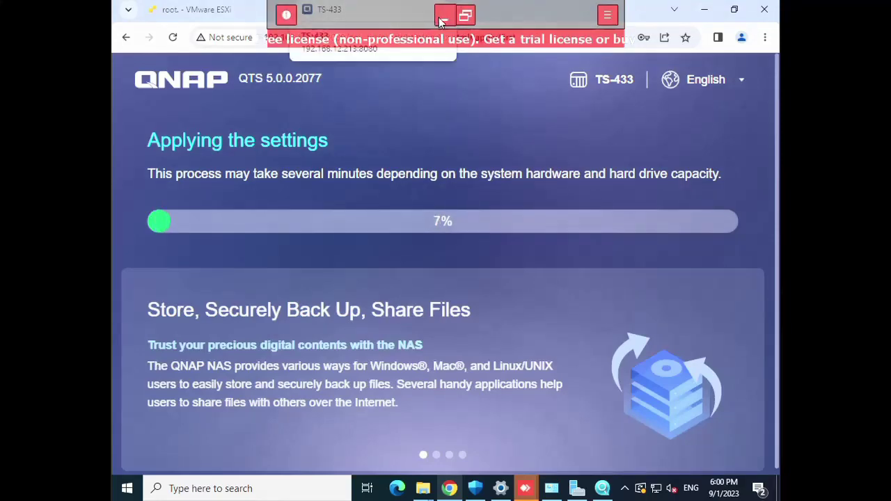